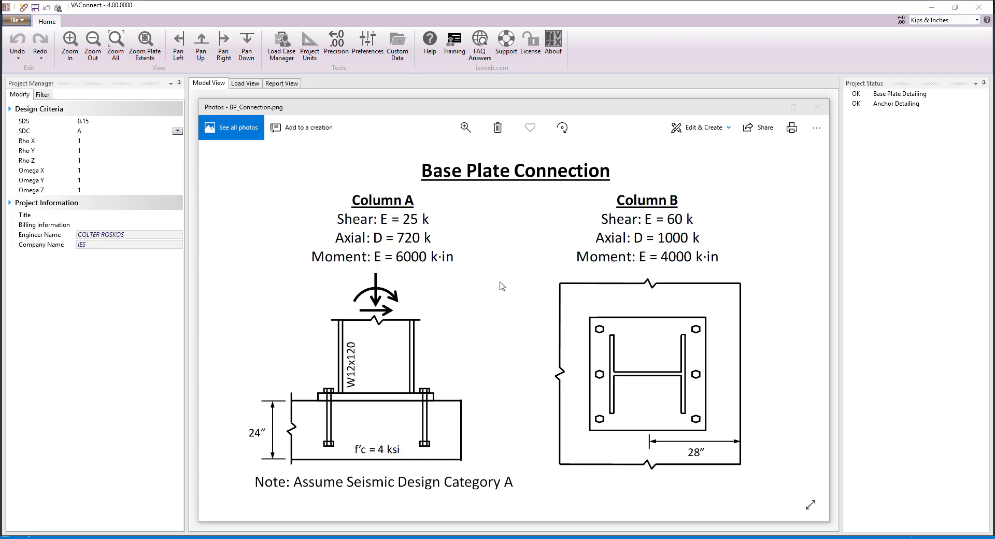
- Minimize the BP_Connection.png sketch in Photos and select the concrete pedestal in VAConnect
left_click(761, 108)
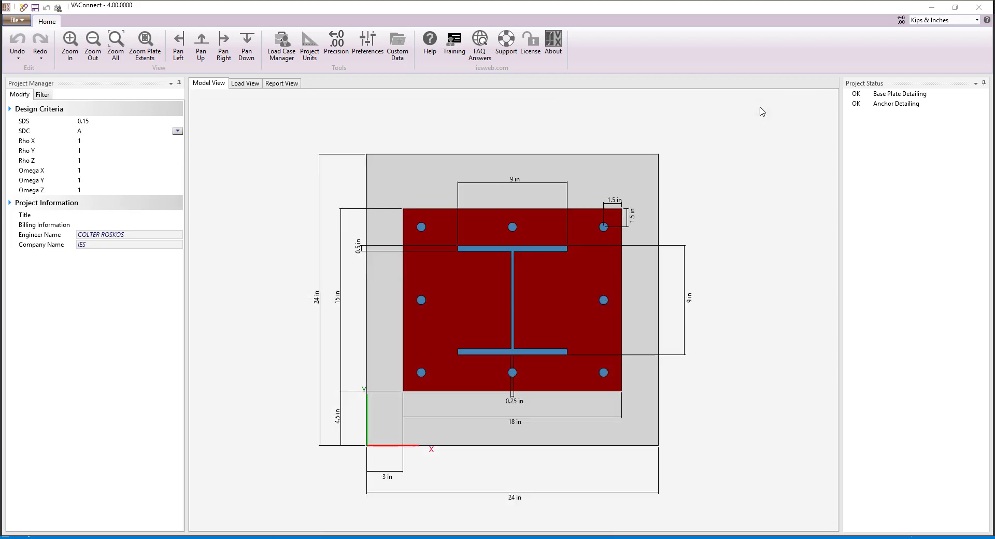
left_click(425, 175)
- Set the pedestal Length X to 144 in and zoom to fit the whole pedestal
left_click(129, 122)
type("144")
key("Tab")
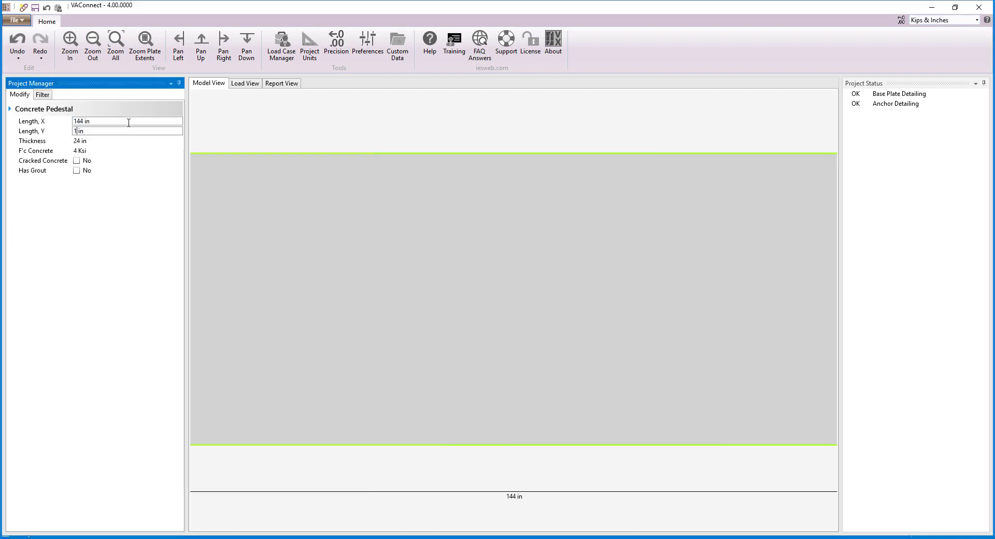
key("Tab")
left_click(116, 41)
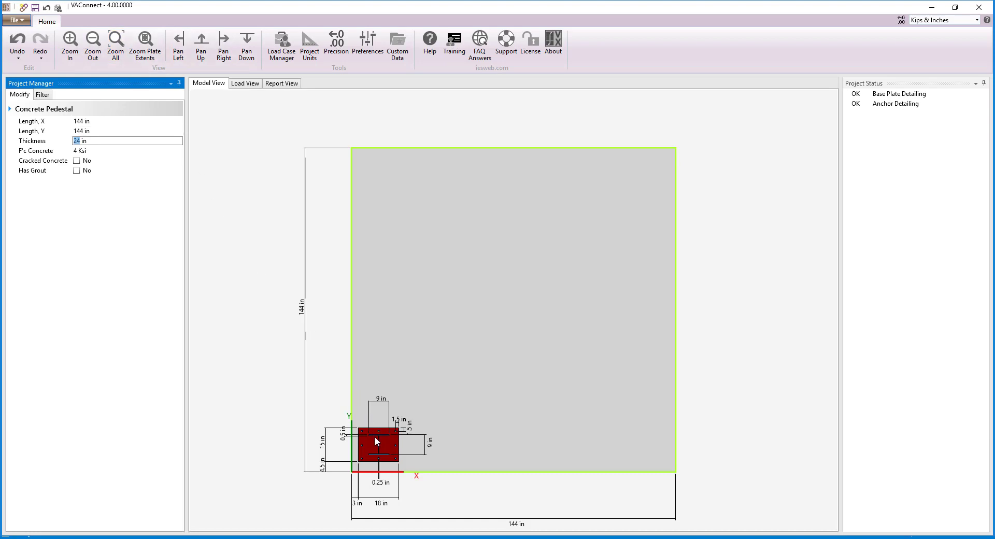
- Move the base plate centroid to X 72 in, Y 28 in
left_click(376, 441)
left_click(95, 168)
type("72")
key("Tab")
type("28")
key("Return")
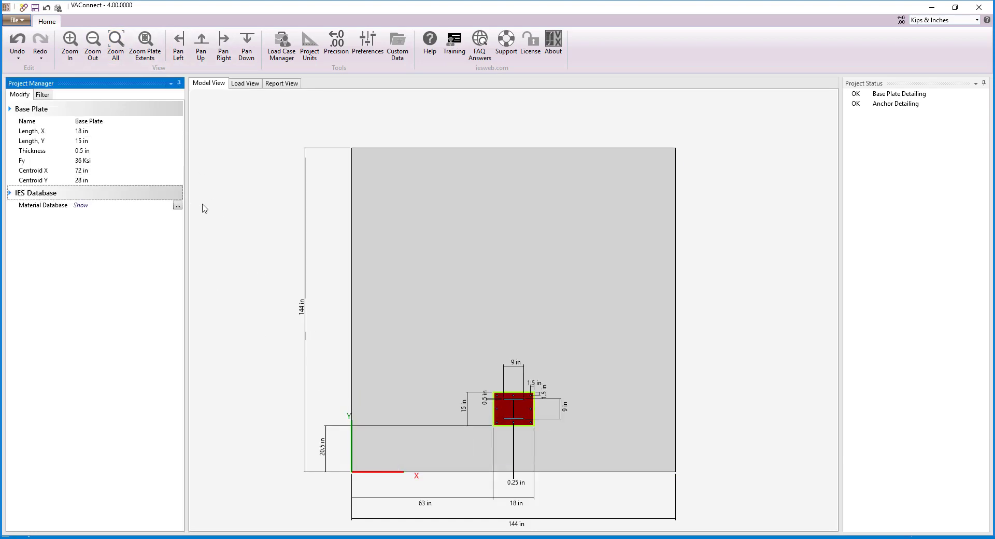
left_click(198, 120)
- Make the base plate 19 × 19 in with a 2 in thickness
left_click(155, 56)
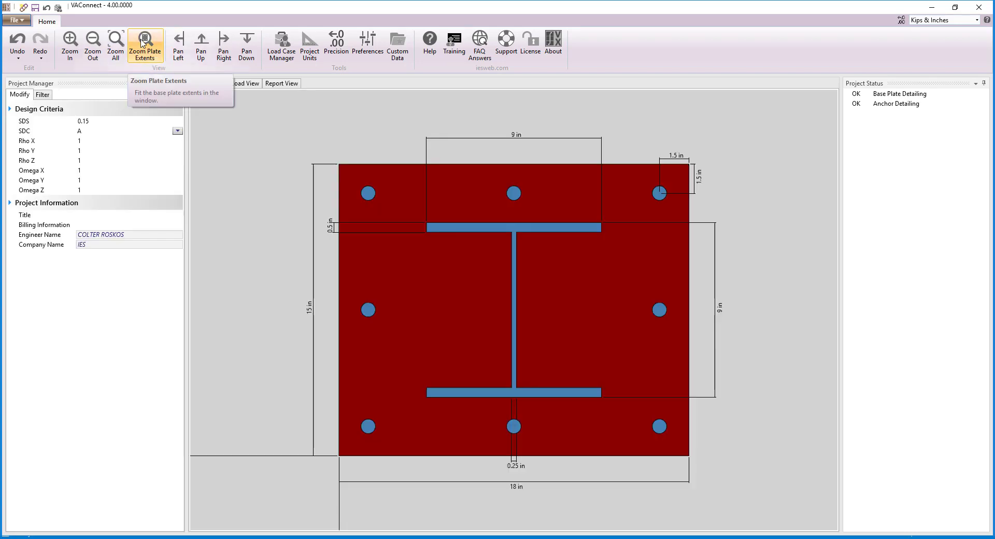
left_click(473, 298)
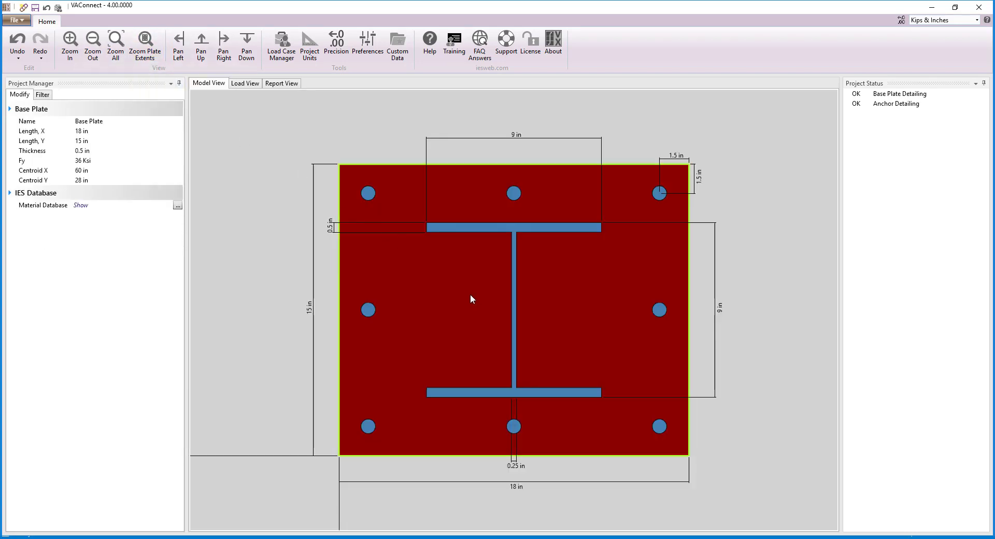
left_click(121, 131)
type("19")
key("Tab")
type("19")
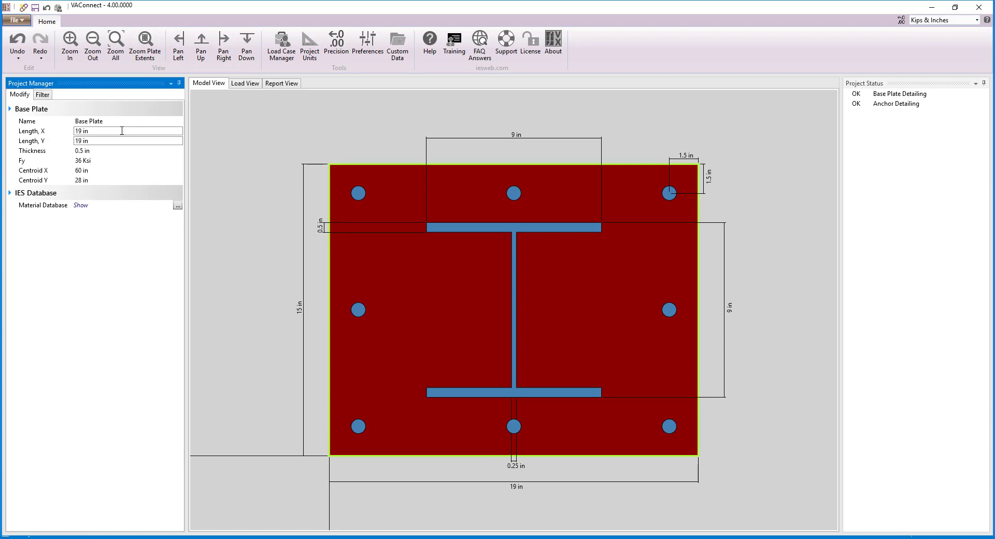
key("Tab")
type("2")
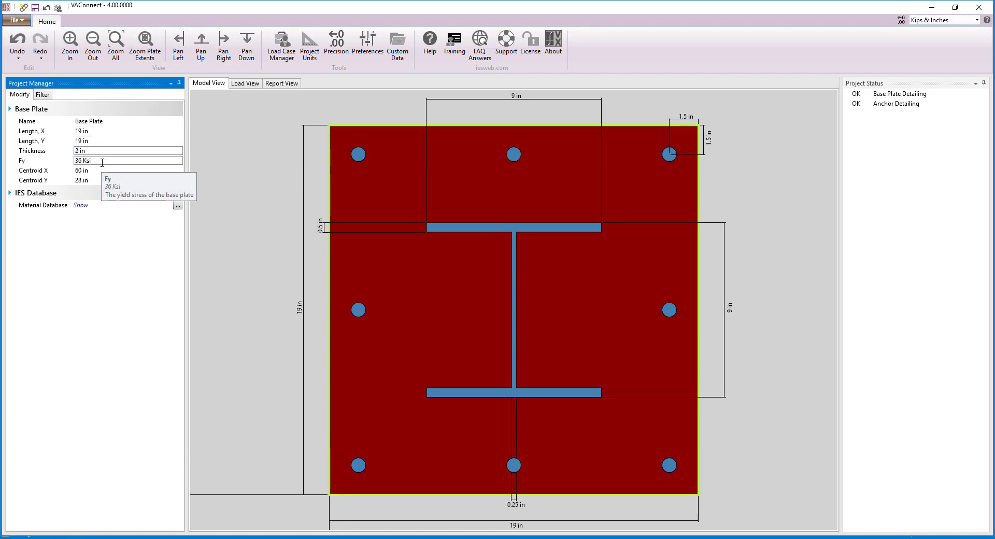
left_click(512, 225)
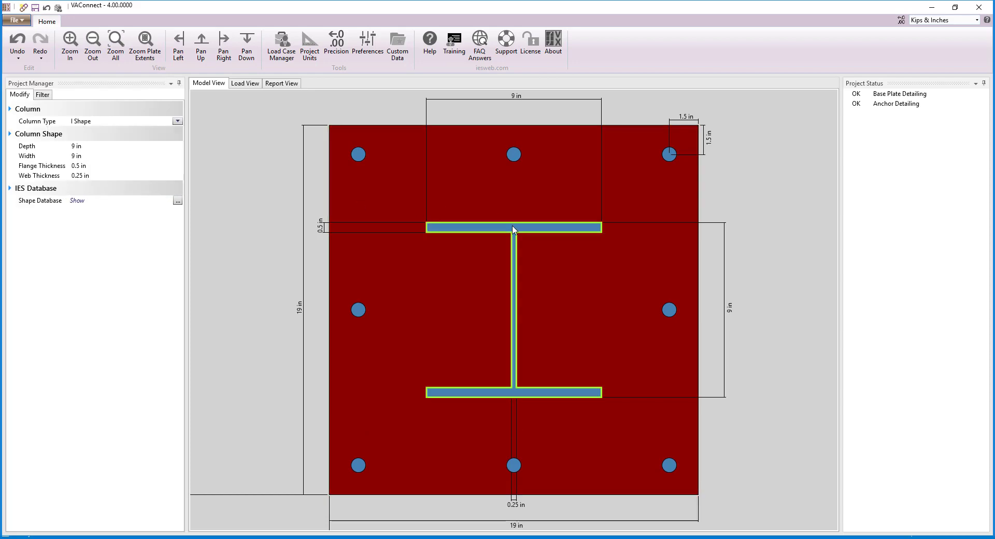
- Set the column shape to AISC W12X120 from the shape database
left_click(178, 201)
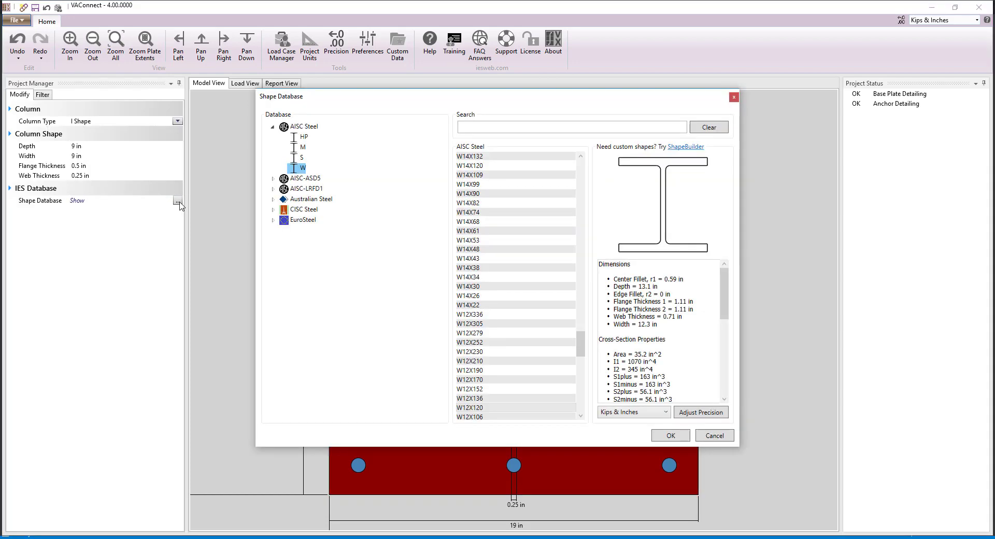
left_click(496, 409)
left_click(673, 437)
- Review the Base Plate Detailing check report in Project Status, then close it
left_click(894, 103)
left_click(895, 95)
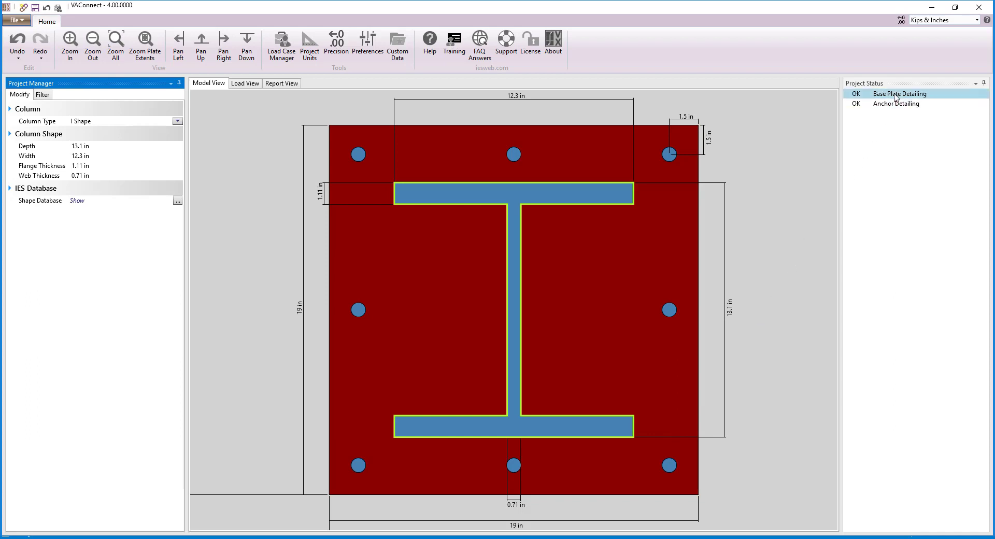
double_click(896, 94)
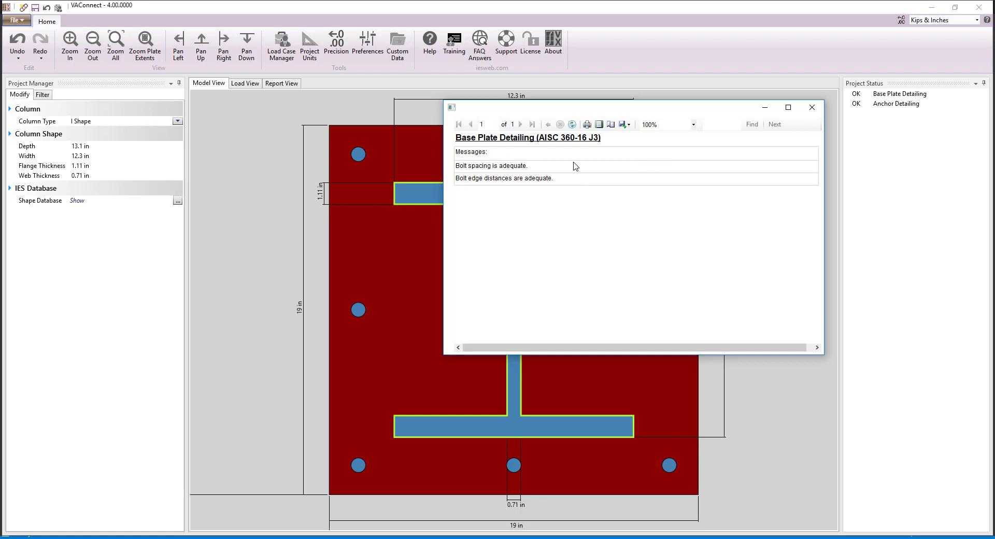
left_click(812, 108)
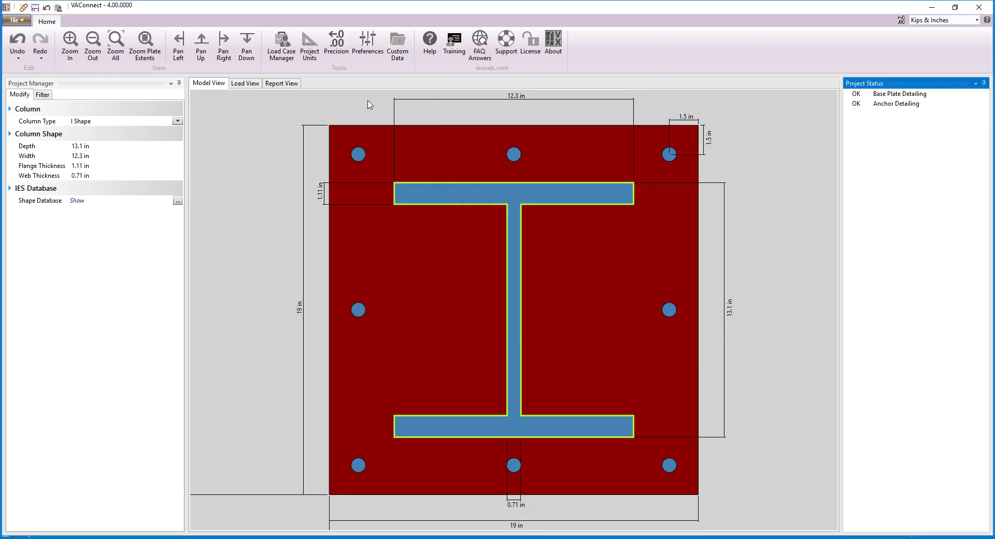
left_click(246, 84)
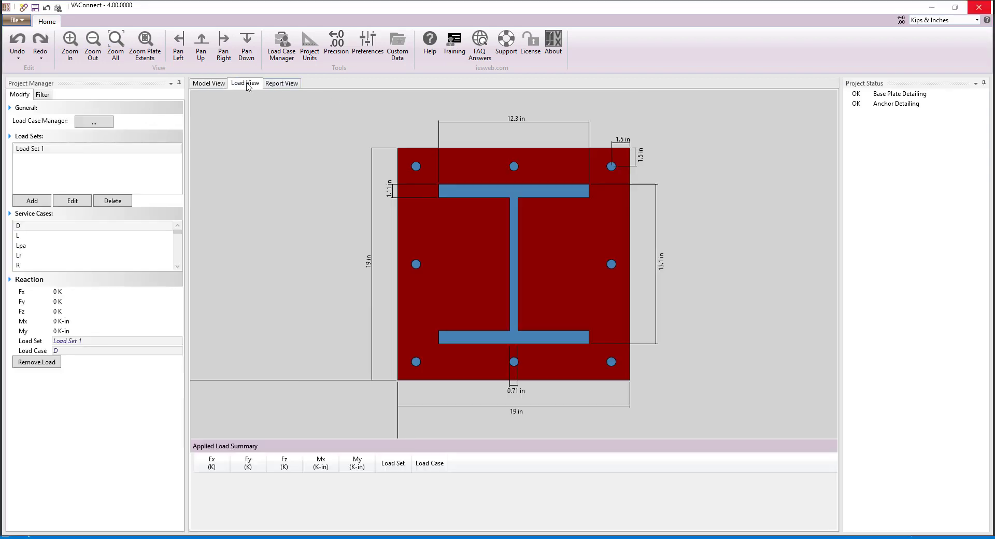
- Rename Load Set 1 to 'Column A' with a D axial load Fz −720
left_click(94, 148)
left_click(76, 202)
type("Column")
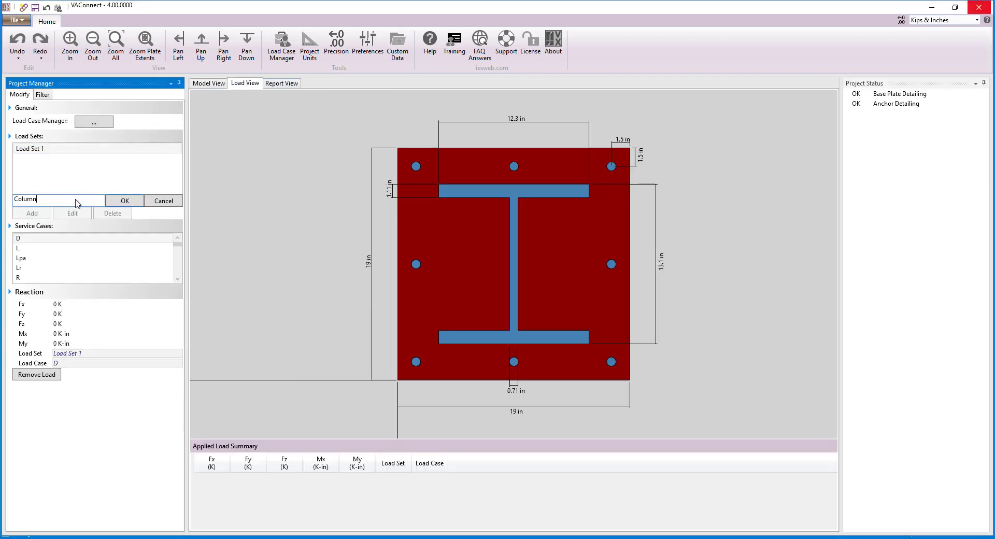
type(" A")
left_click(124, 201)
type("20")
key("Return")
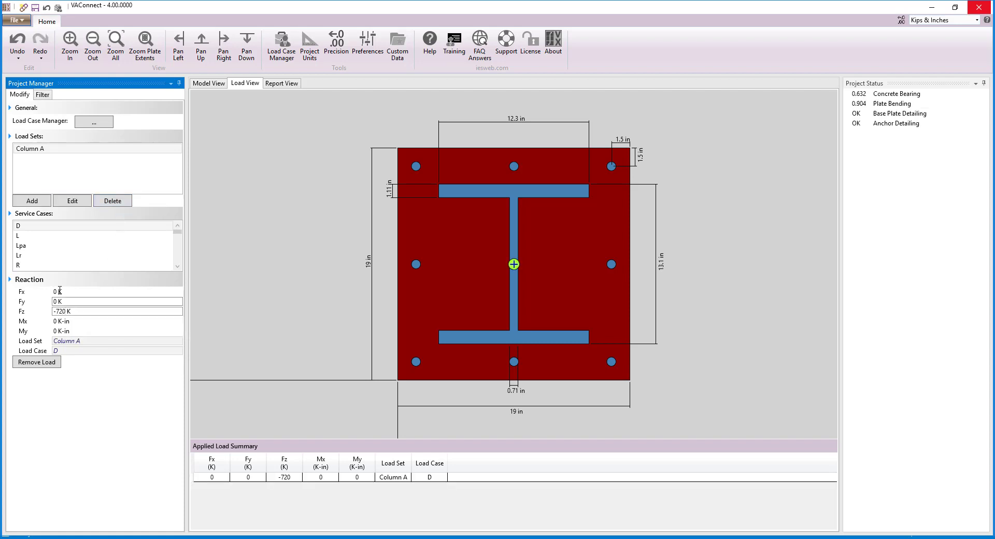
- Give Column A's E+X case shear Fy −25 and moment Mx 6000
scroll(57, 259, "down", 5)
left_click(57, 265)
left_click(57, 301)
type("-25")
key("Return")
left_click(57, 321)
type("6000")
key("Return")
- Add a 'Column B' load set with D axial load Fz −1000
left_click(42, 205)
type("Col")
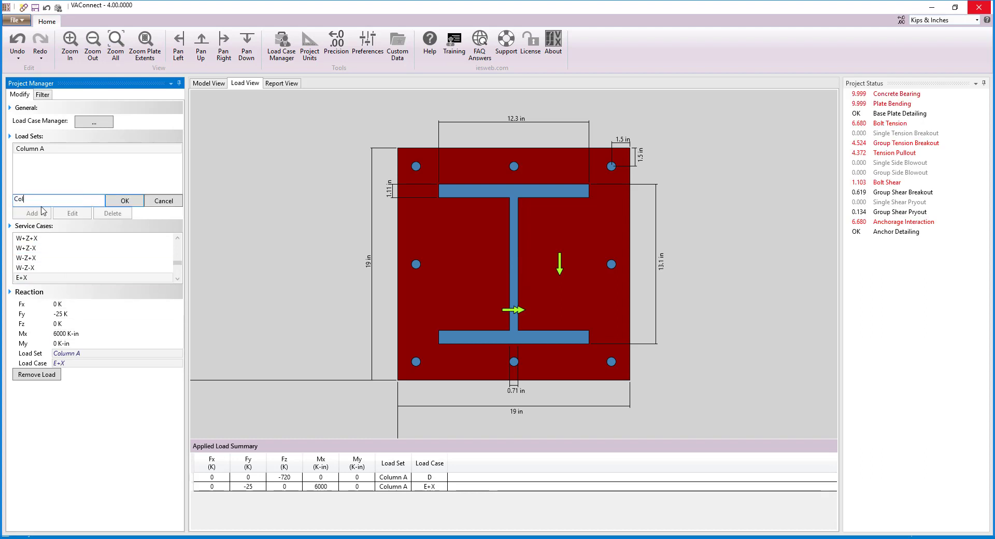
left_click(117, 204)
left_click(75, 311)
type("-1000")
key("Return")
- Give Column B's E+X case shear Fy −60 and moment Mx 4000
scroll(80, 270, "down", 5)
left_click(78, 264)
left_click(74, 301)
type("-60")
key("Return")
type("4000")
key("Return")
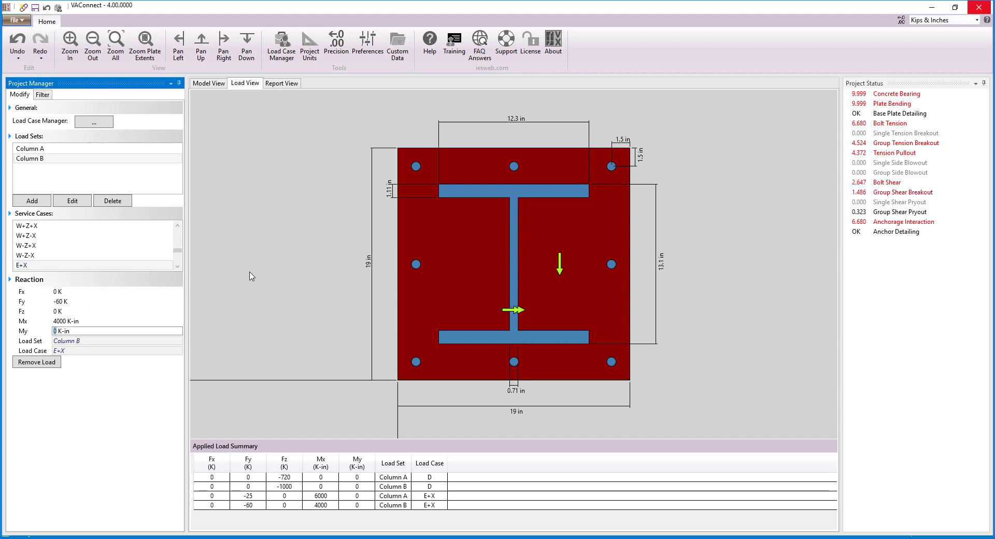
left_click(280, 271)
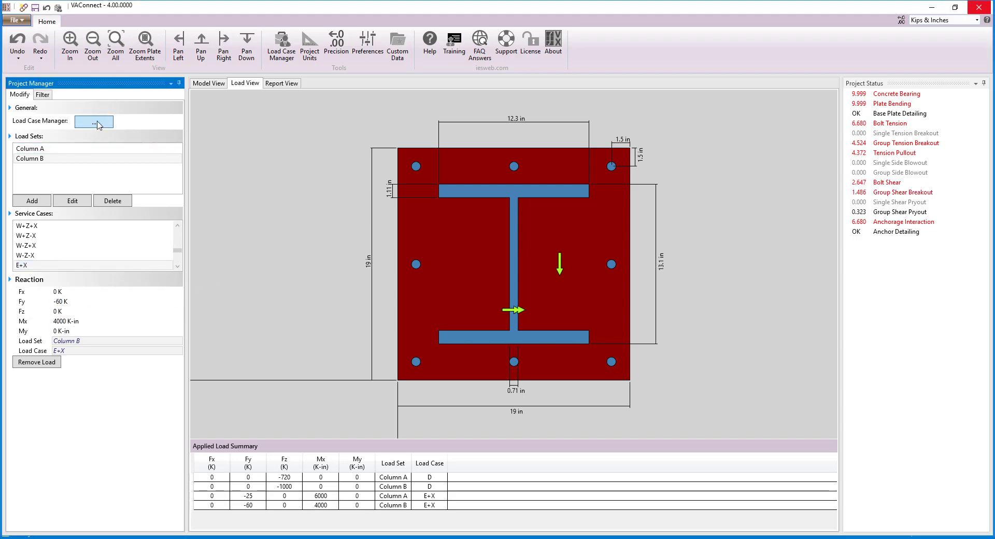
left_click(99, 123)
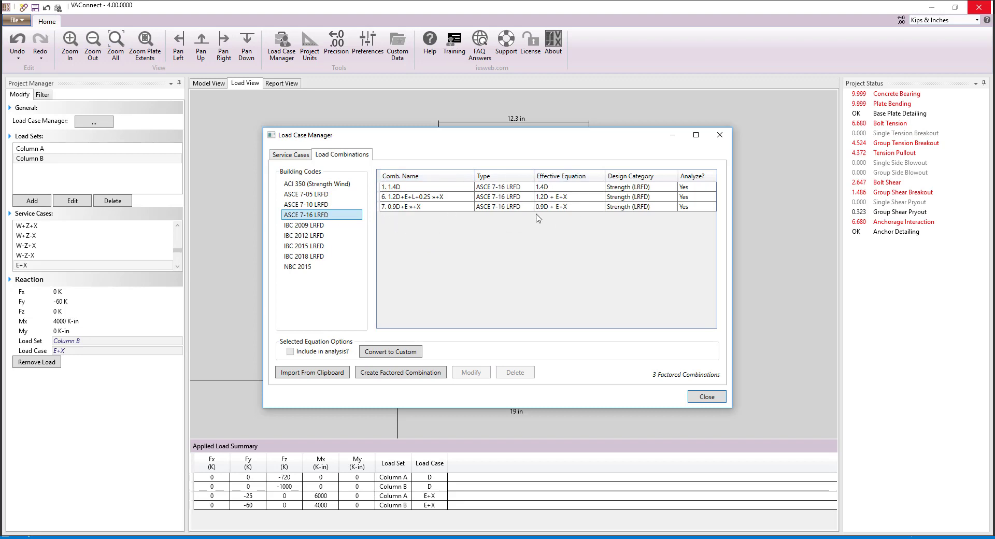
- Review Column A's Support Bearing Capacity details under 1.2D + E+X, then close them
left_click(706, 397)
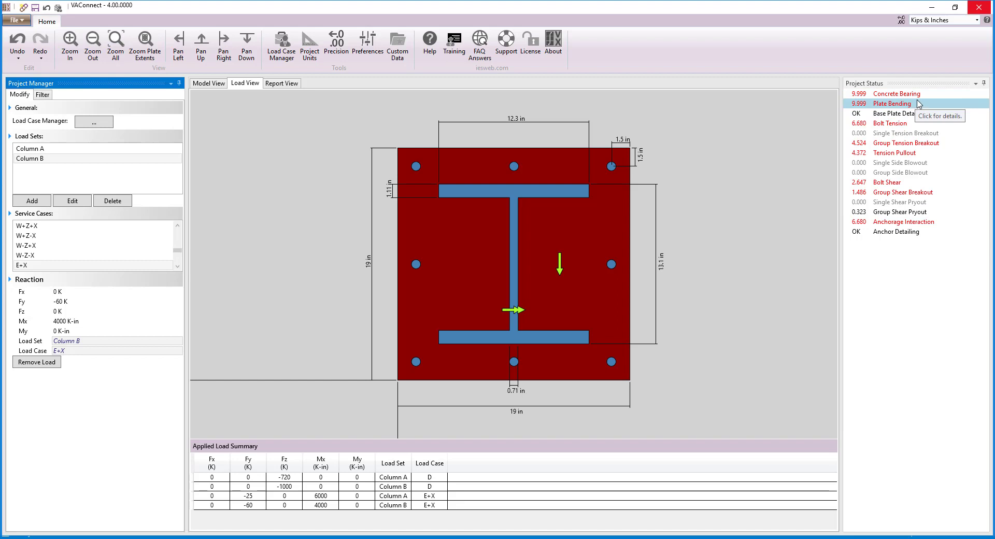
left_click(916, 95)
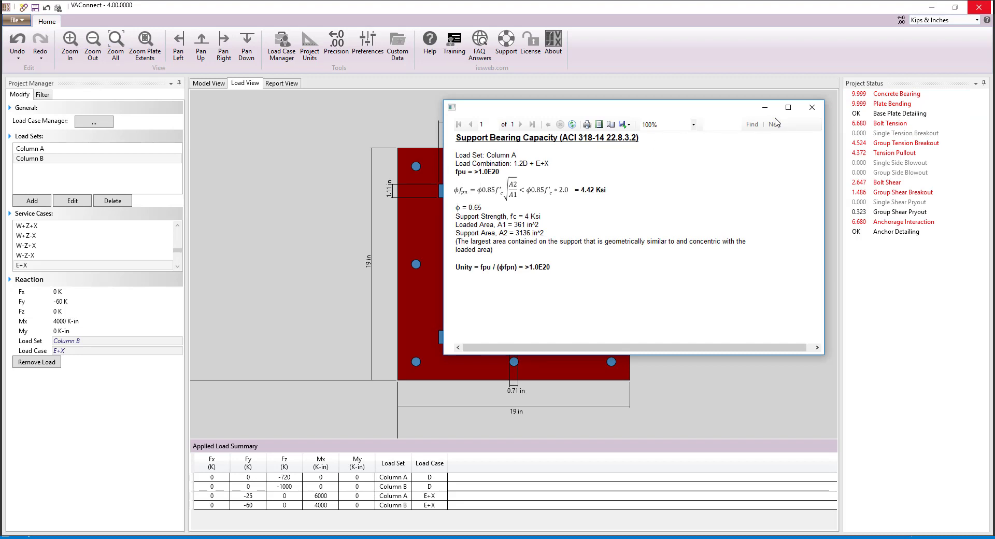
left_click(812, 110)
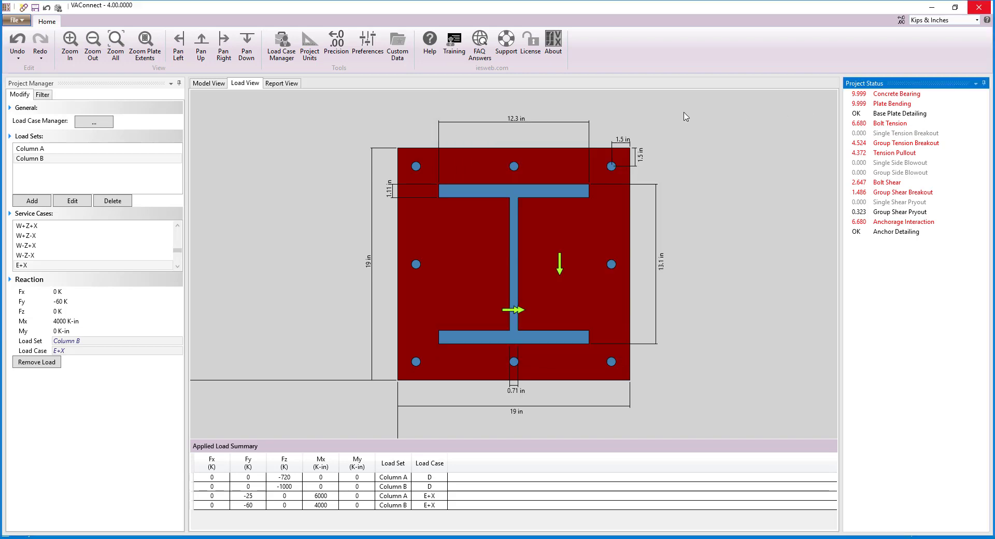
- Read through the Base Plate Analysis report flagging the plate area too small, then return to Model View
left_click(284, 84)
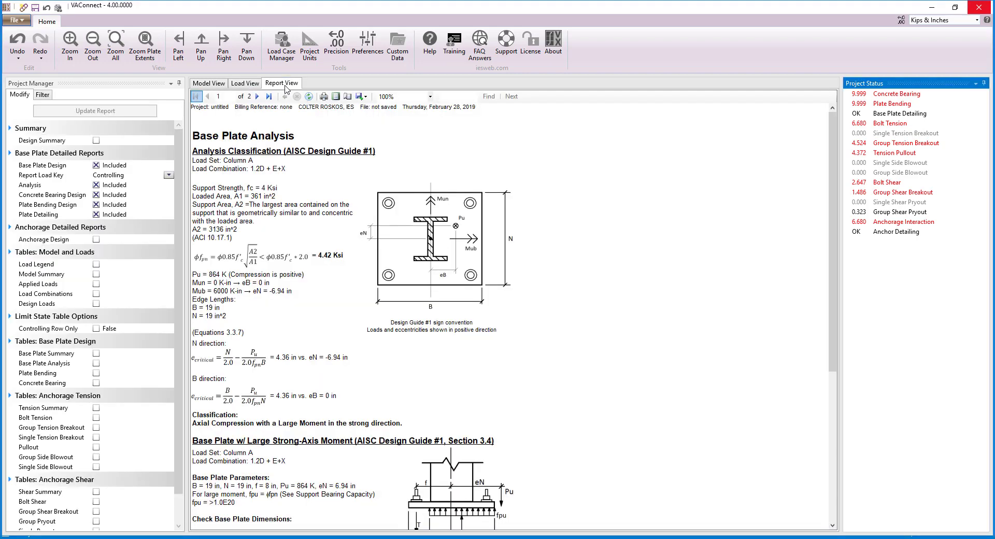
scroll(280, 143, "down", 2)
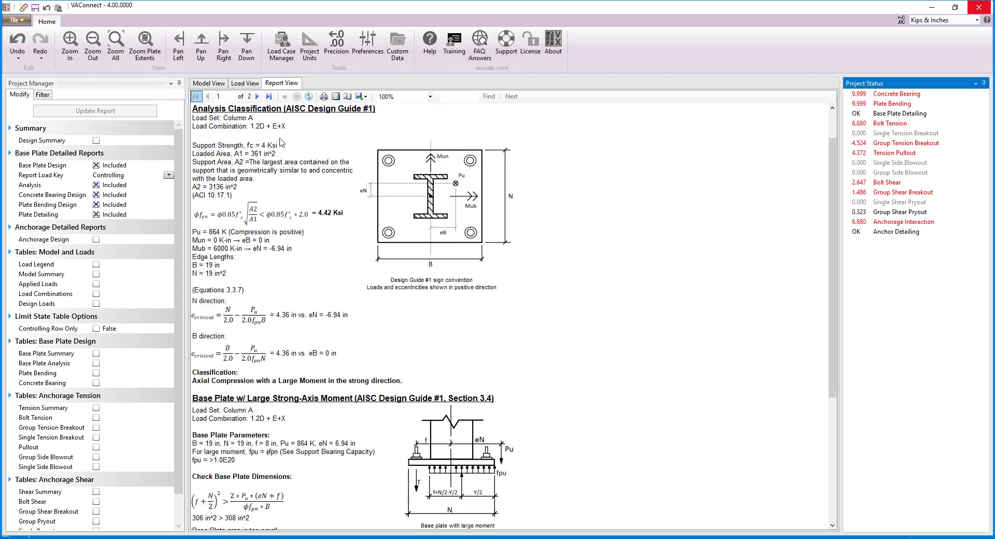
scroll(281, 142, "down", 1)
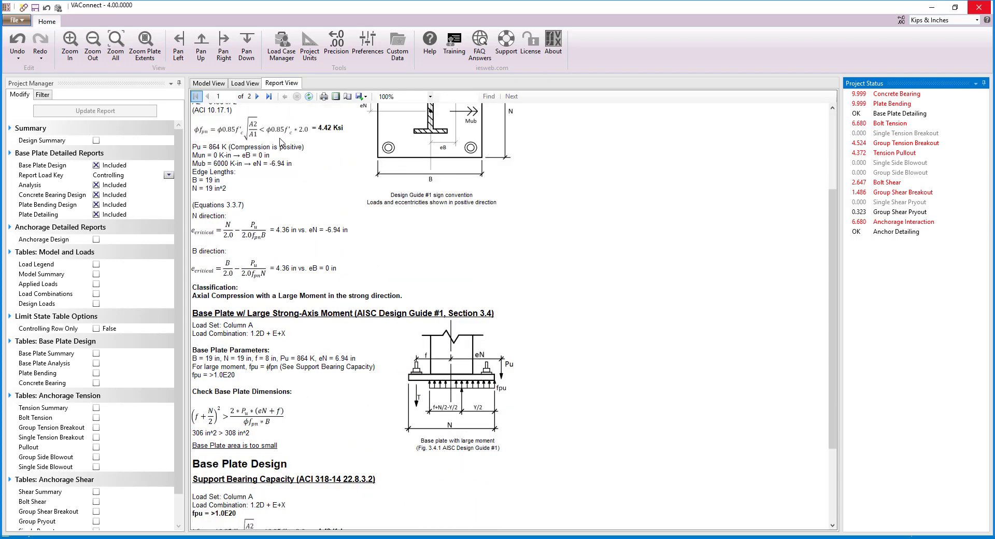
scroll(281, 142, "down", 1)
scroll(280, 143, "down", 2)
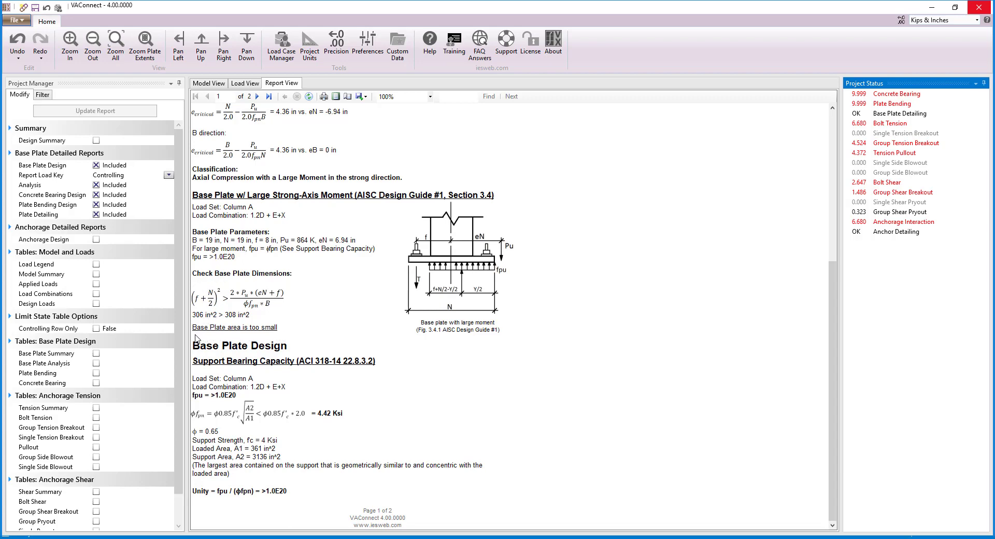
left_click(208, 84)
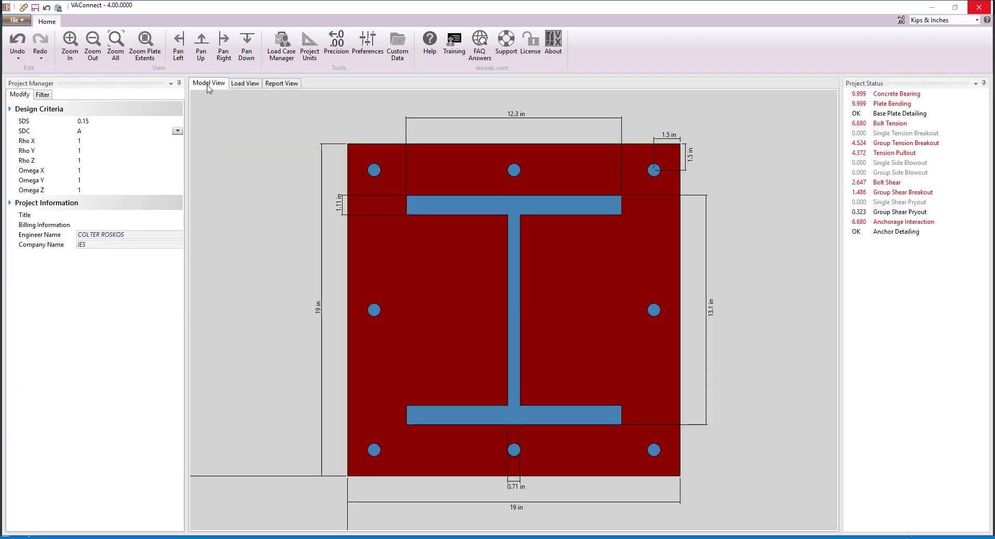
- Set the base plate Length X to 21 in, making it 21 × 21 in
left_click(381, 242)
left_click(101, 132)
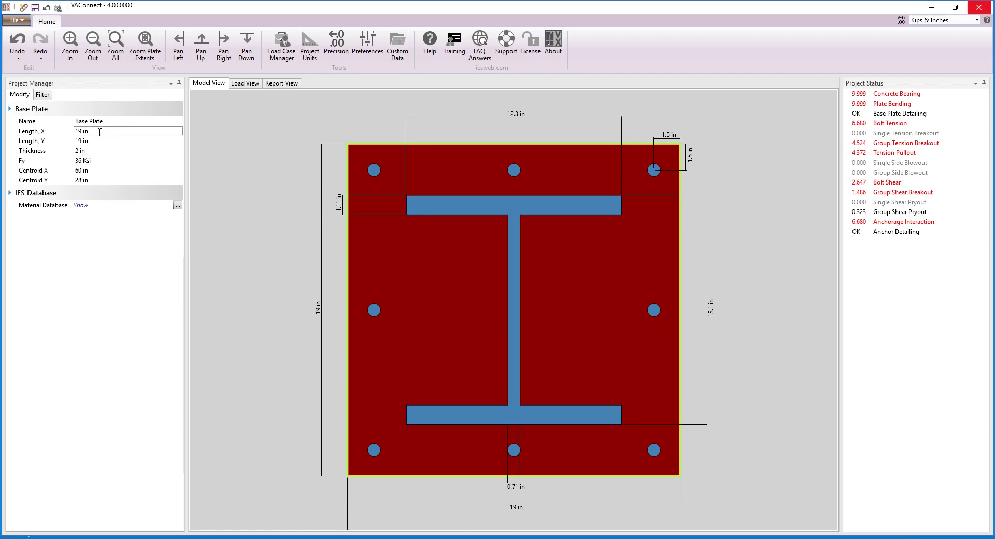
left_click(100, 131)
key("Tab")
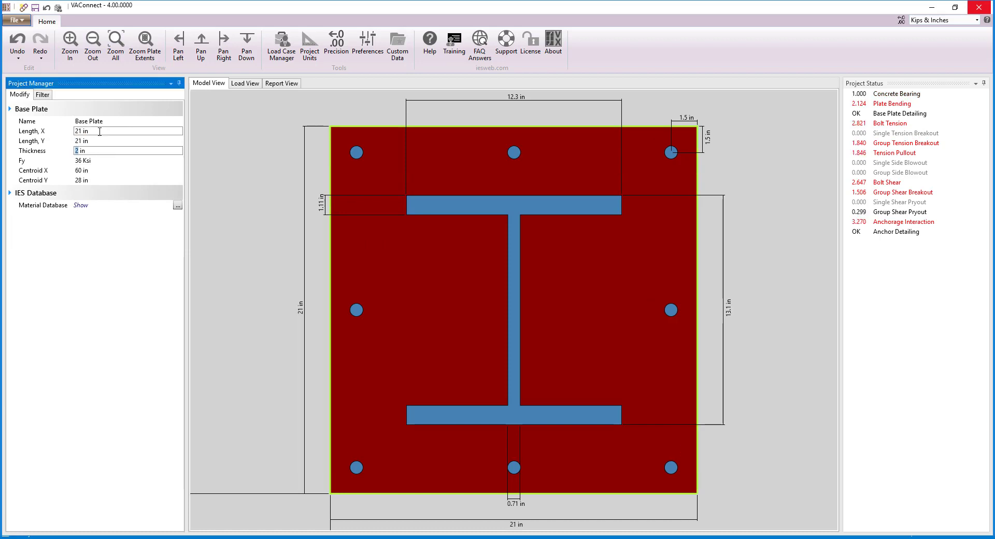
left_click(217, 187)
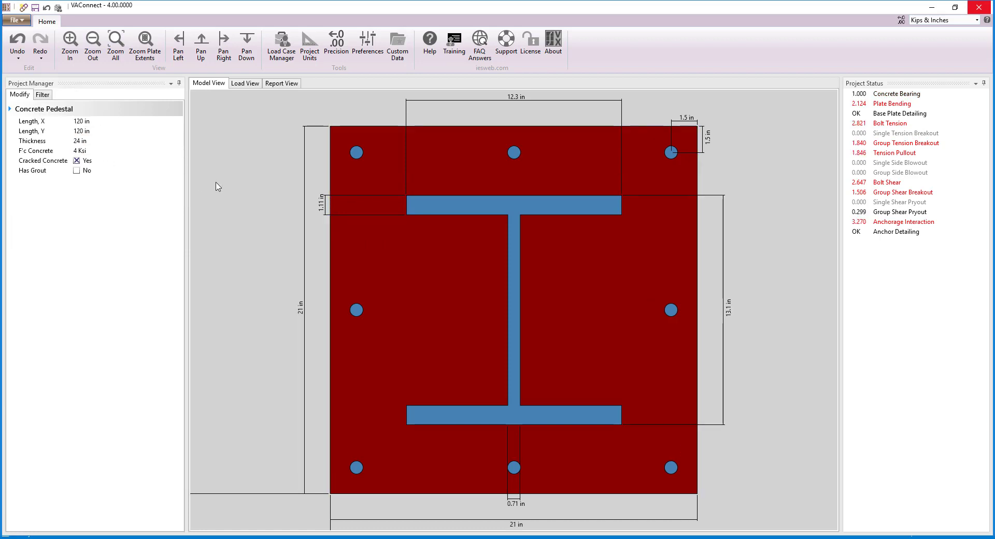
- Try a 3 in plate thickness, then undo it back to 2 in
left_click(440, 291)
left_click(91, 151)
key("Return")
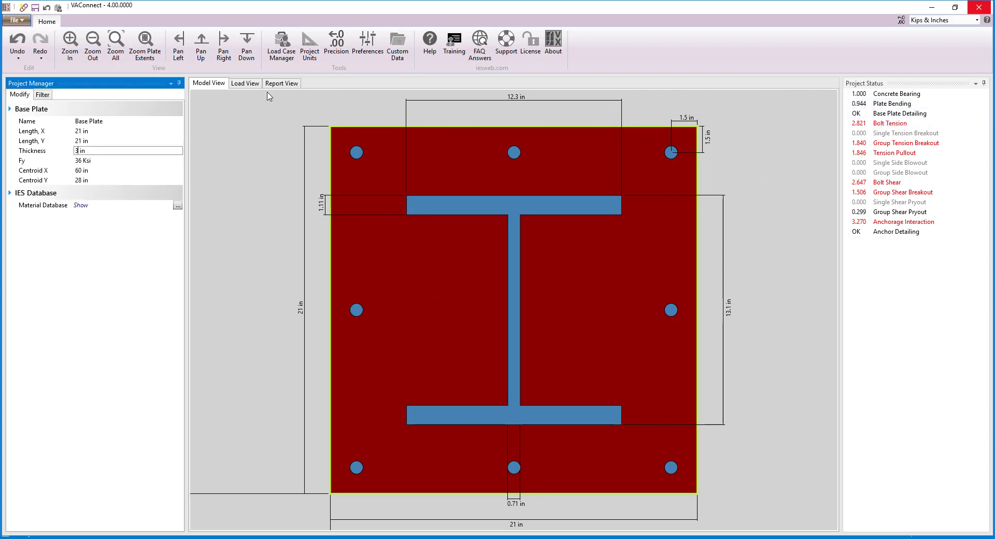
left_click(15, 45)
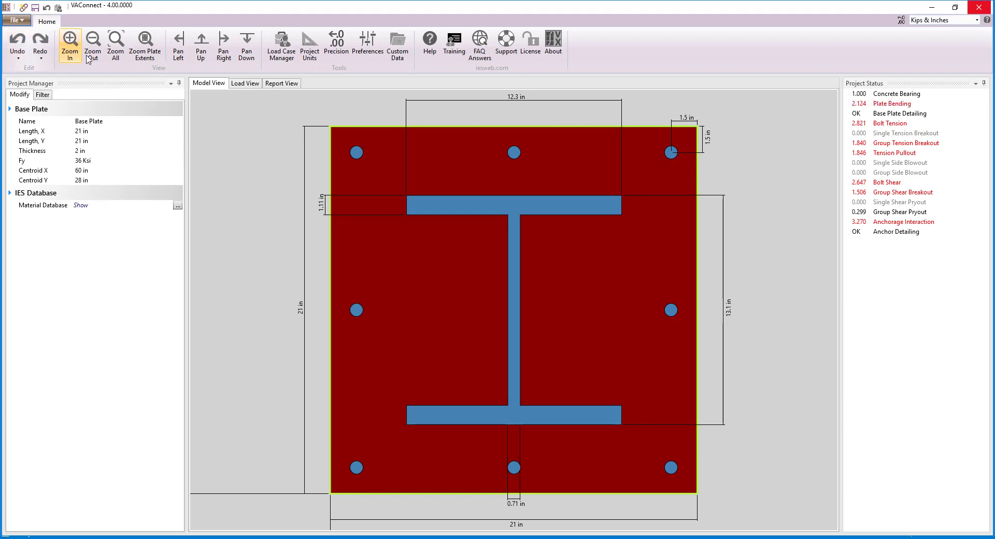
- Scroll the updated Base Plate Analysis to controlling Mu 68.8 in-K/in, then return to Model View
left_click(291, 84)
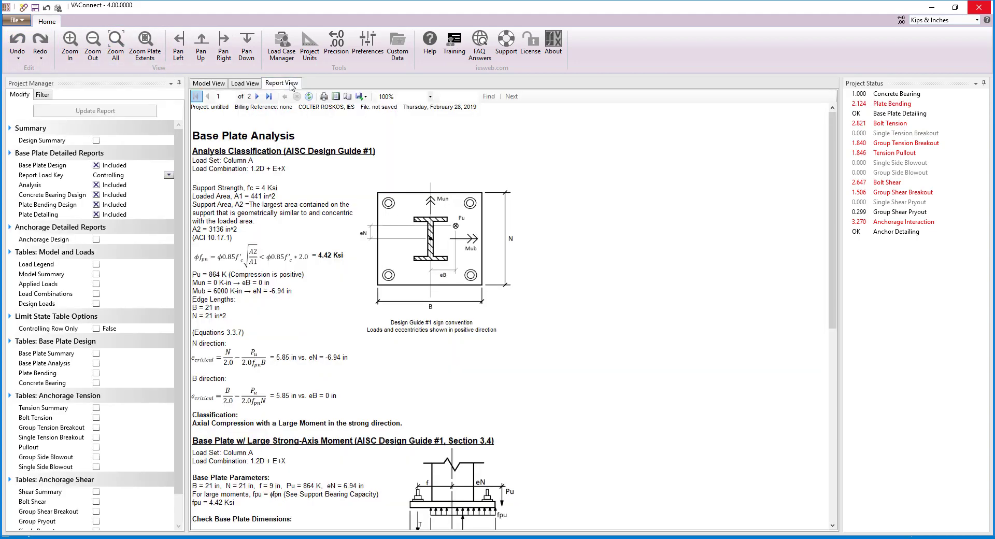
scroll(320, 172, "down", 6)
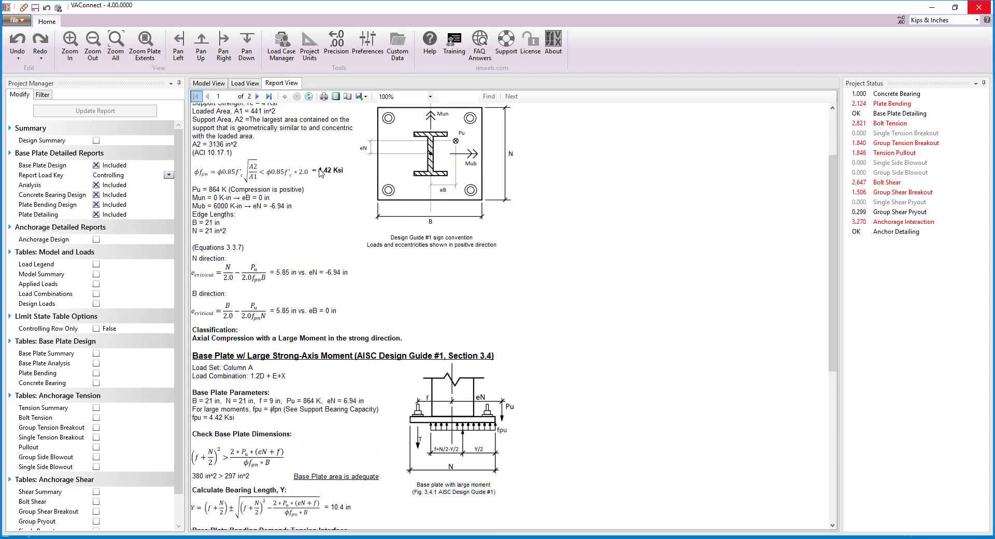
scroll(320, 172, "down", 4)
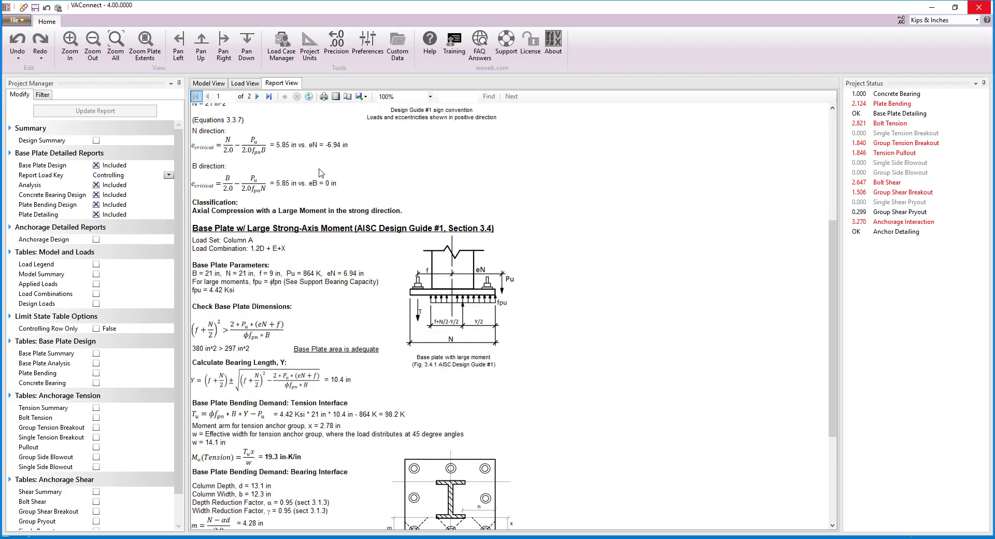
scroll(319, 173, "down", 3)
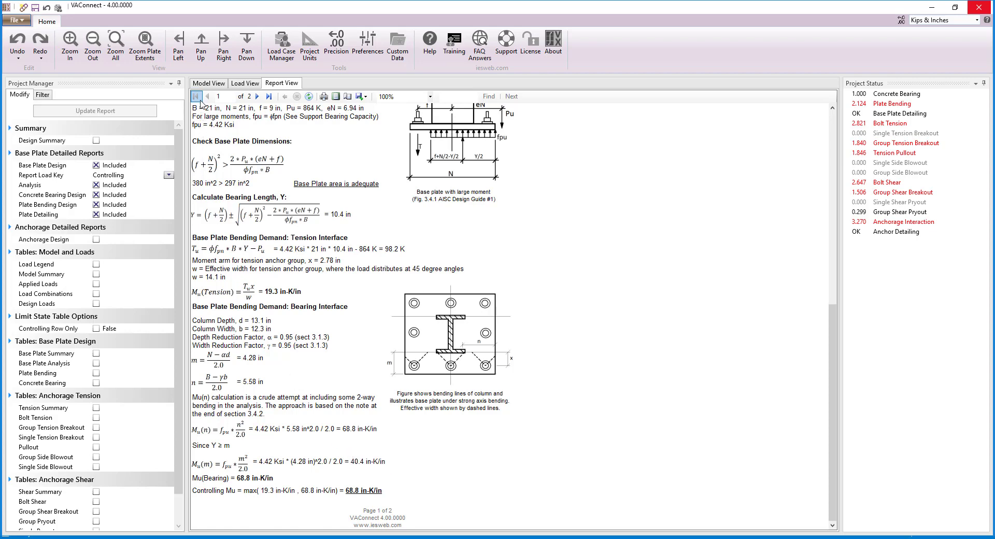
left_click(208, 84)
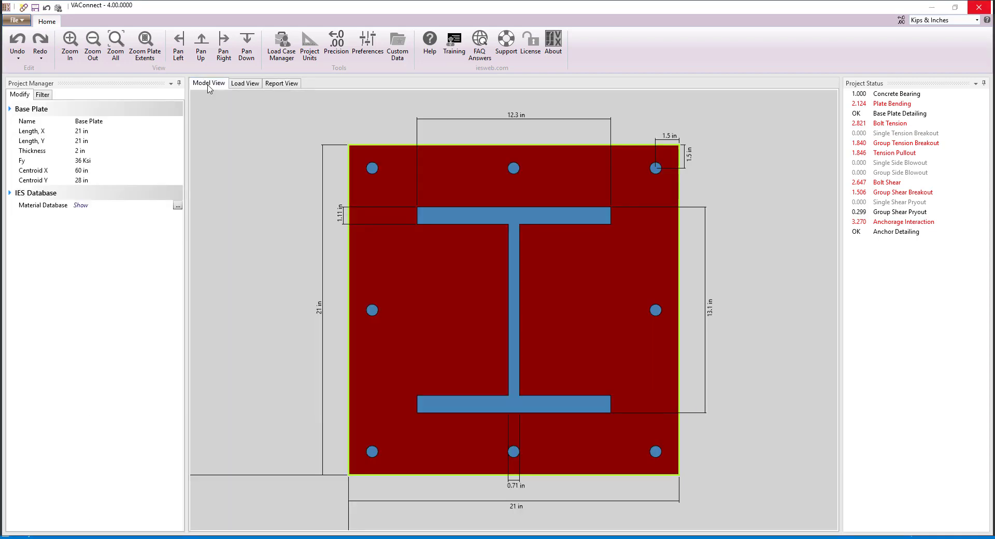
left_click(119, 141)
- Set the base plate Length Y 22 in, Length X 18 in and thickness 2.5 in
type("22")
key("Return")
left_click(116, 131)
type("18")
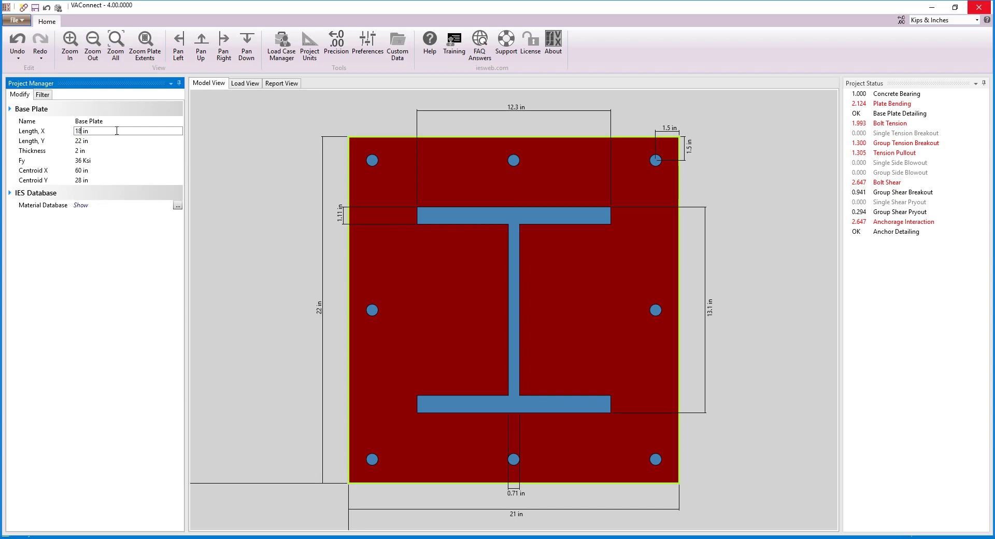
key("Return")
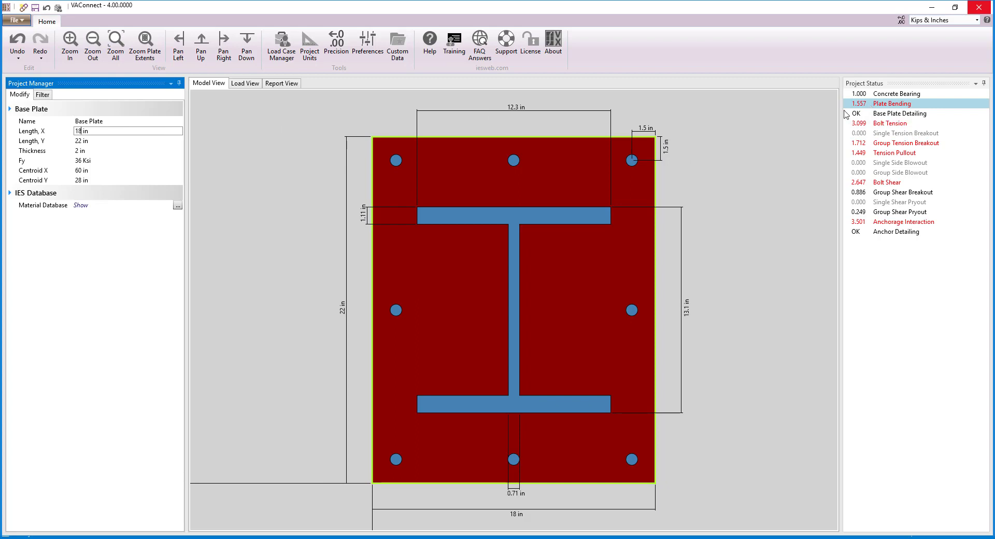
left_click(143, 150)
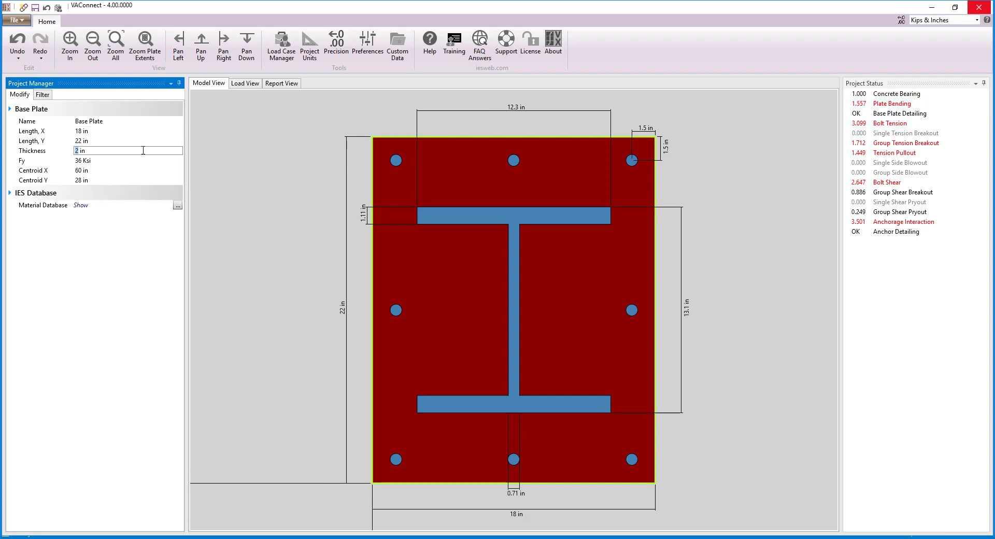
type("2.5")
key("Return")
left_click(772, 143)
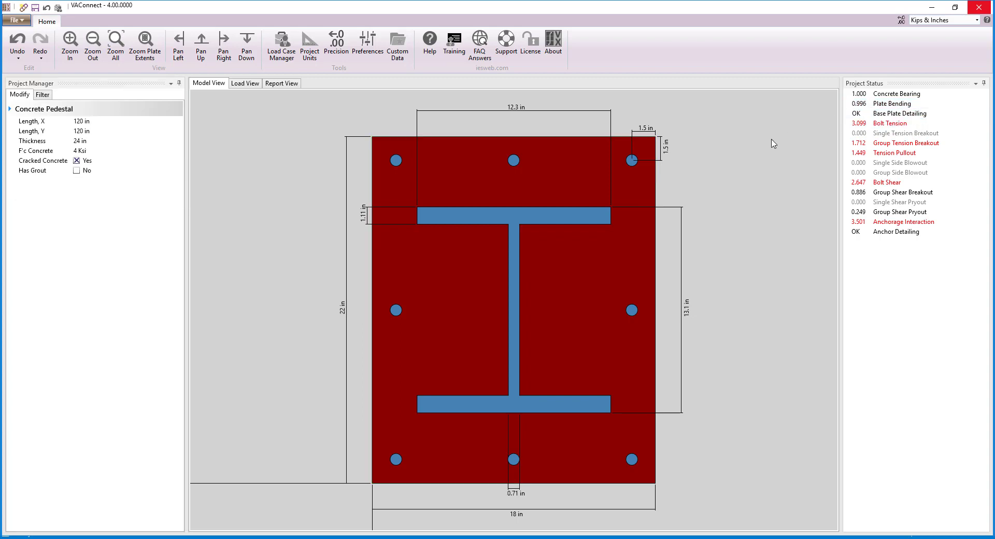